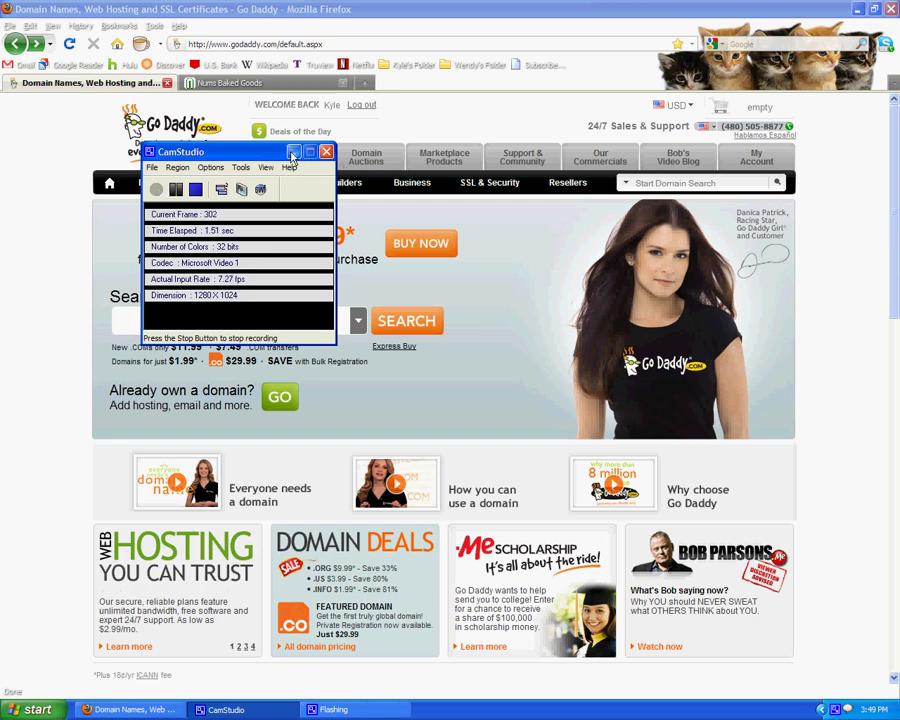
Check the Nums Bakery Google Site, then open GoDaddy's Domain Manager listing the 7 domains.
left_click(293, 153)
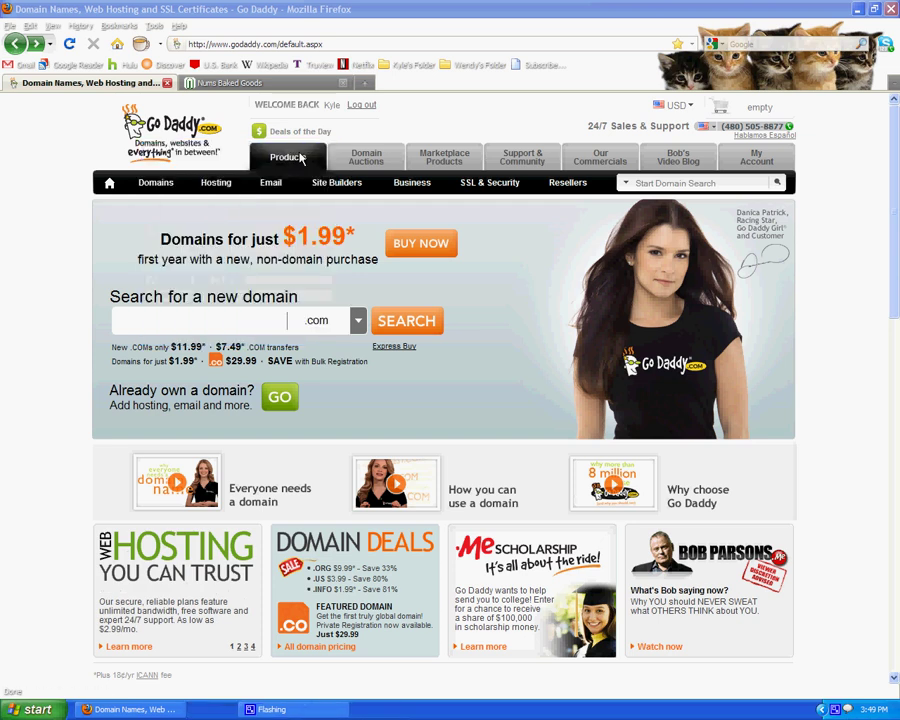
left_click(216, 85)
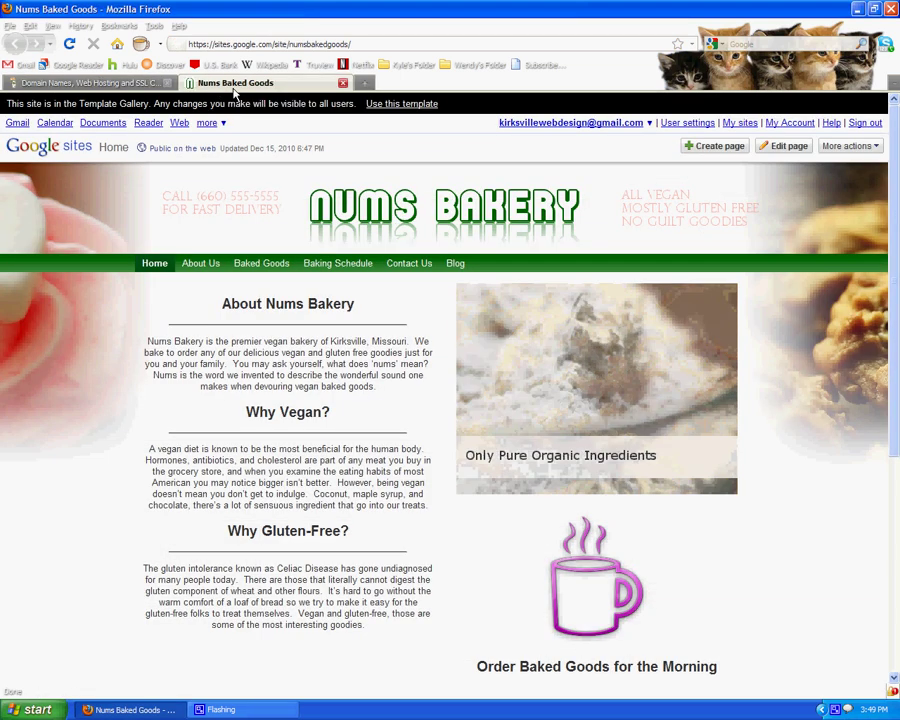
left_click(118, 85)
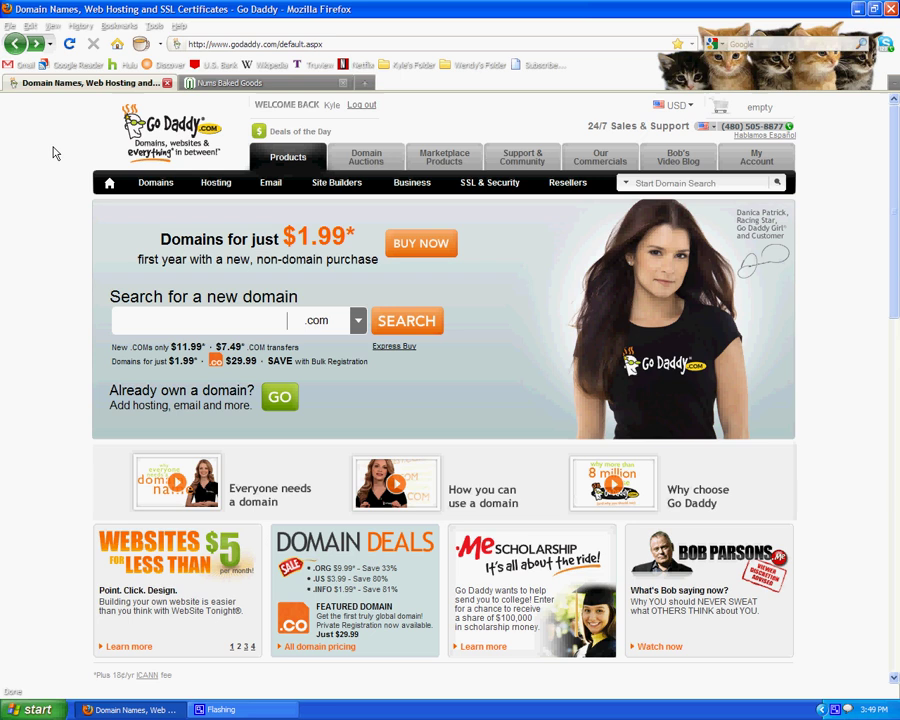
left_click(190, 86)
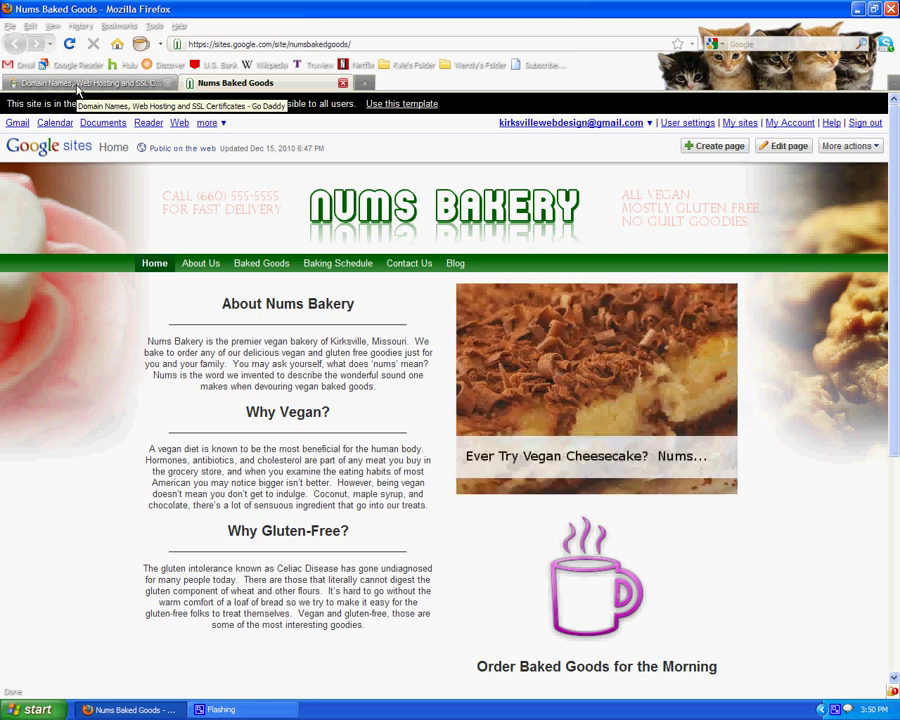
left_click(78, 86)
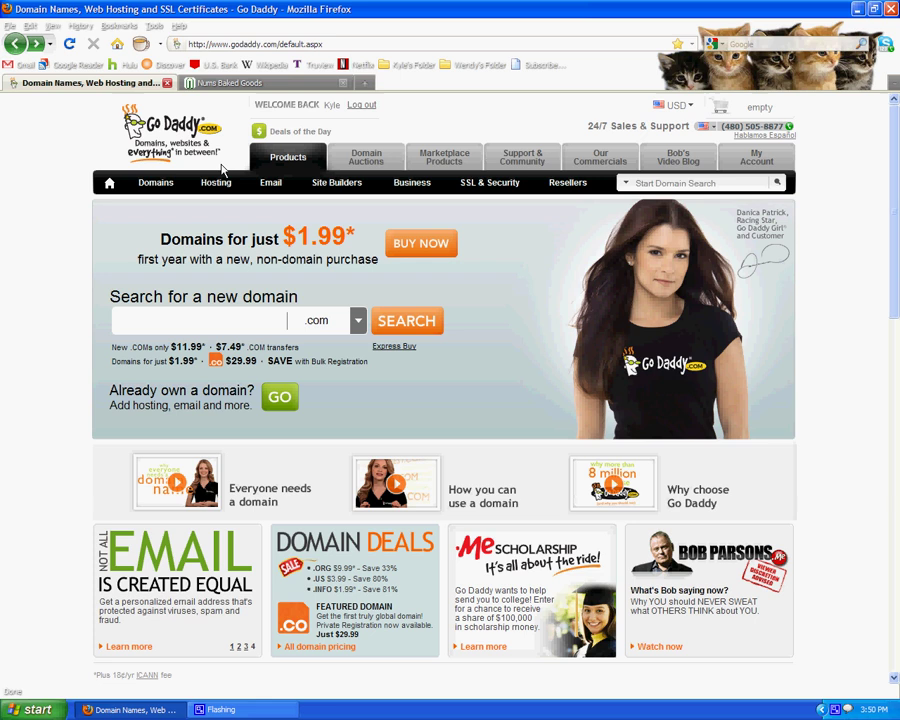
left_click(758, 162)
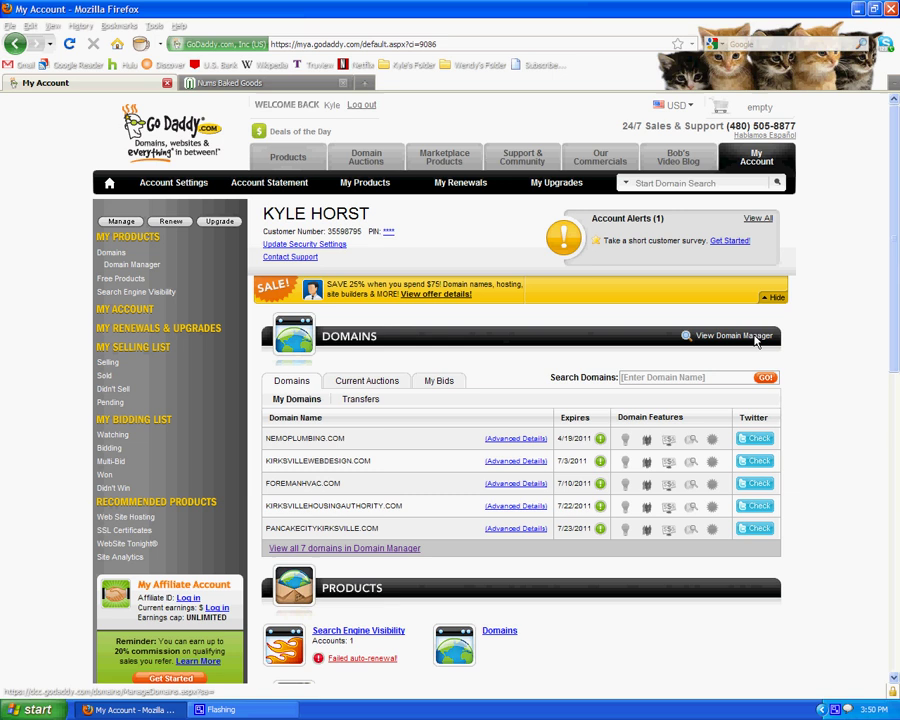
left_click(755, 340)
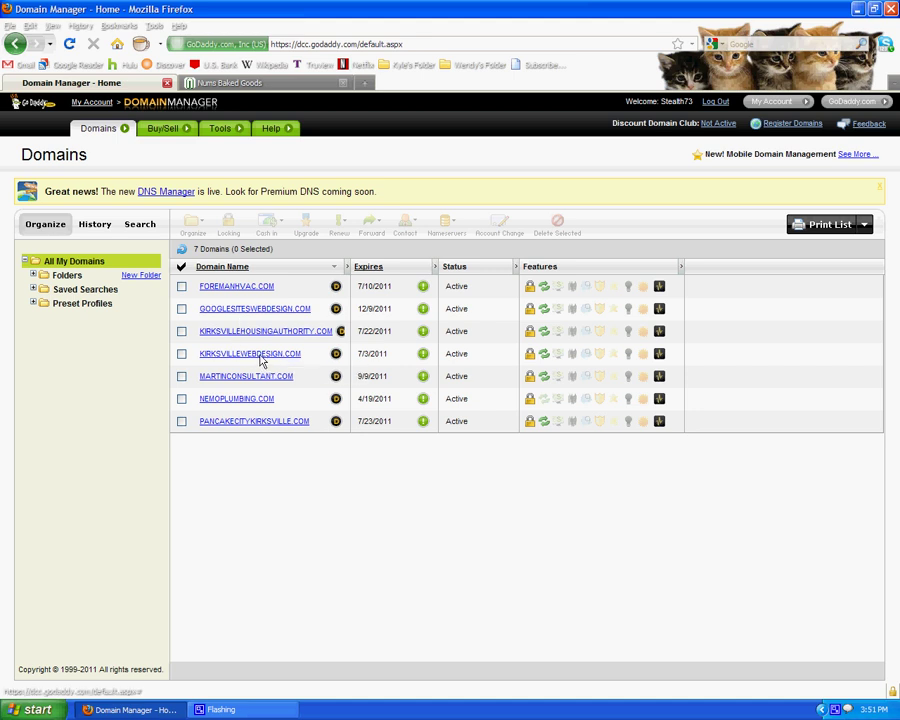
Open the KIRKSVILLEWEBDESIGN.COM details page from the Domain Manager list.
left_click(259, 357)
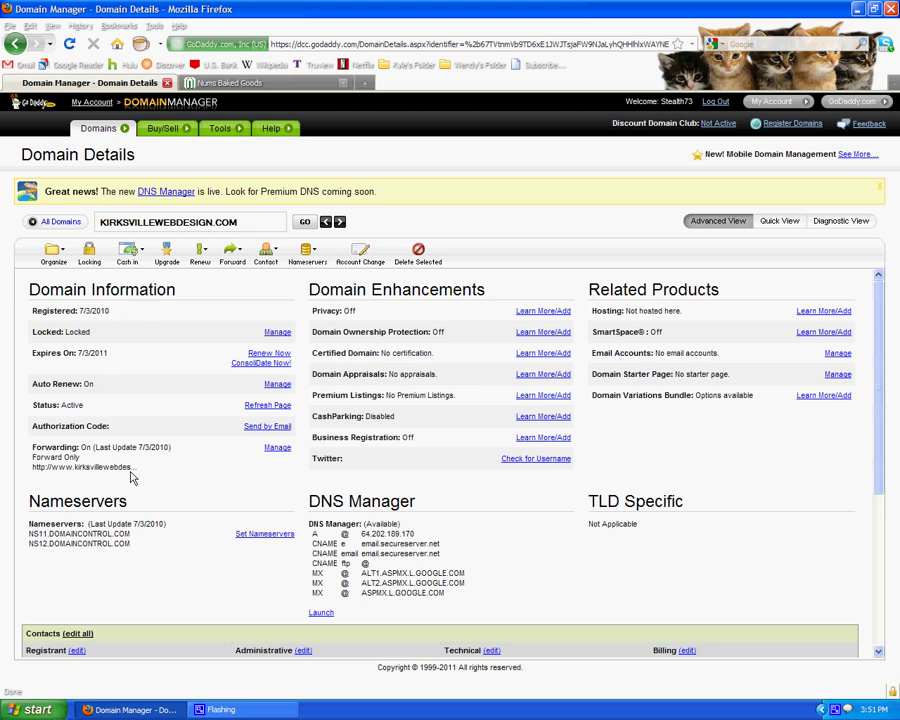
left_click(277, 449)
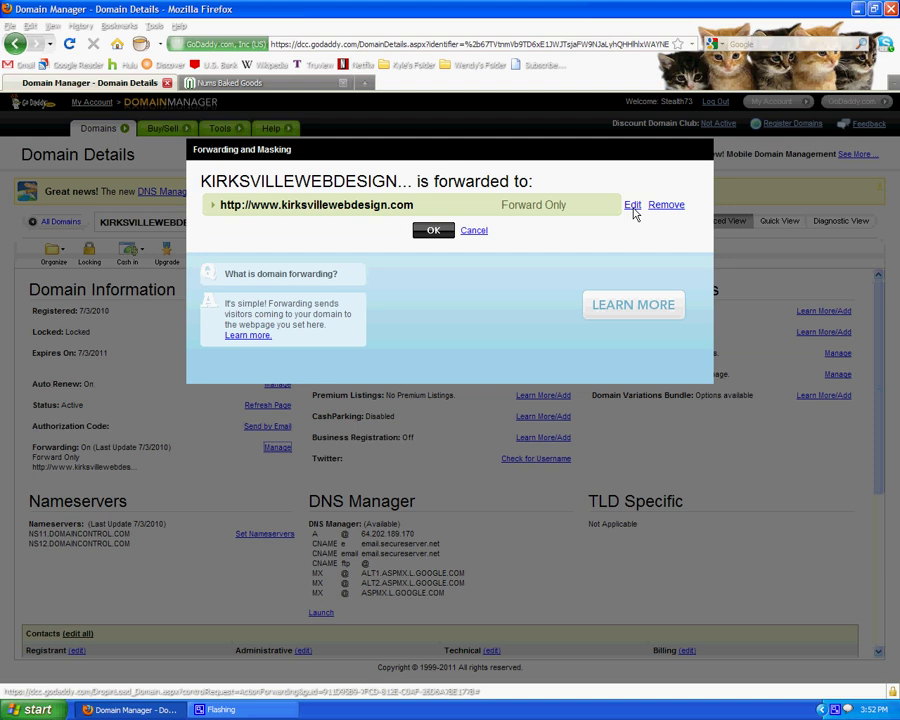
left_click(633, 206)
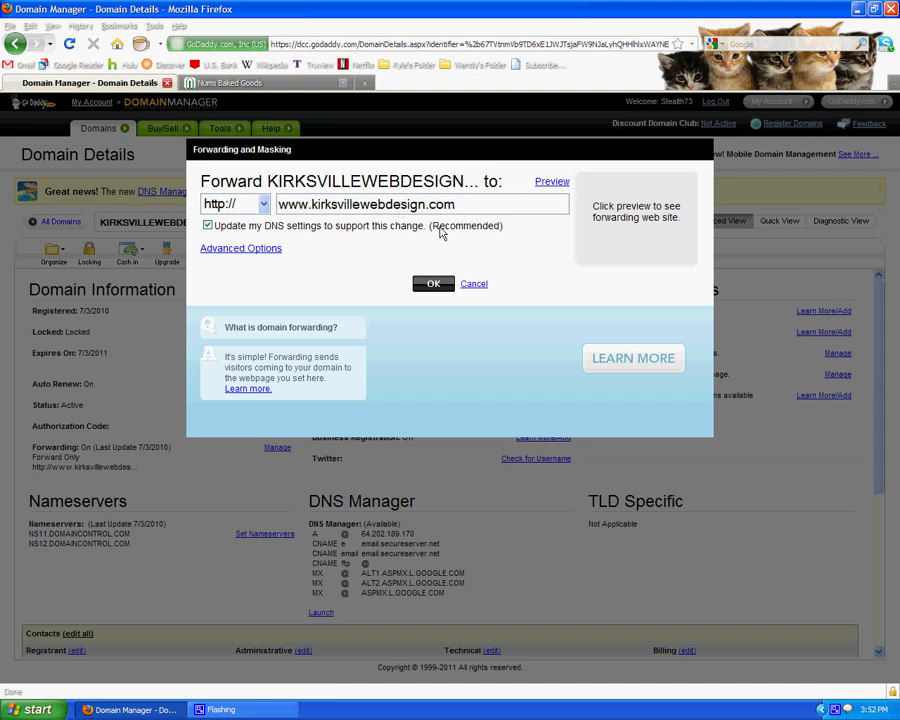
left_click(473, 286)
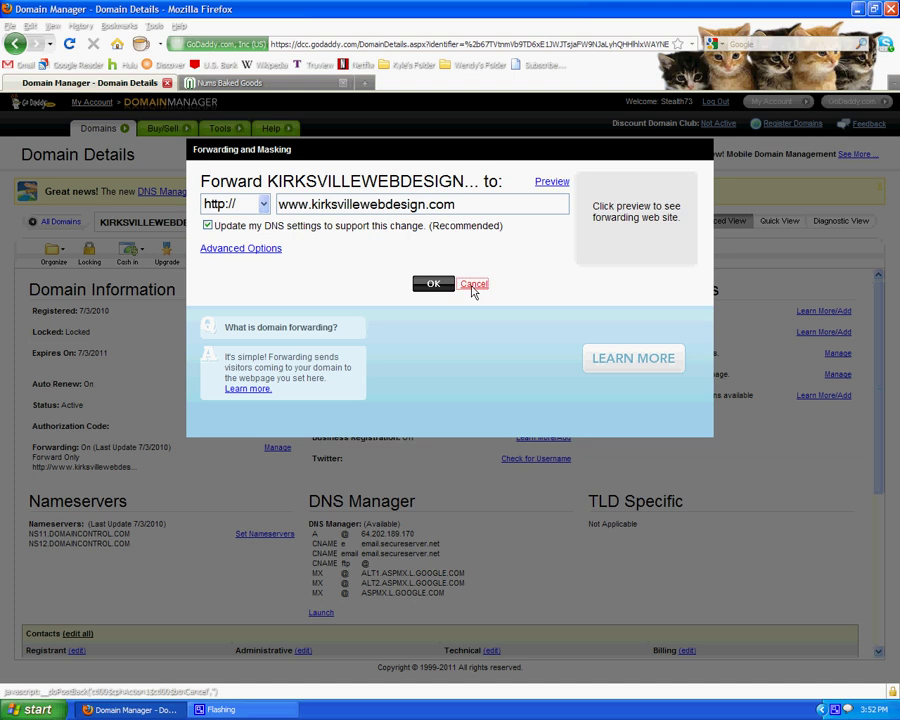
left_click(475, 230)
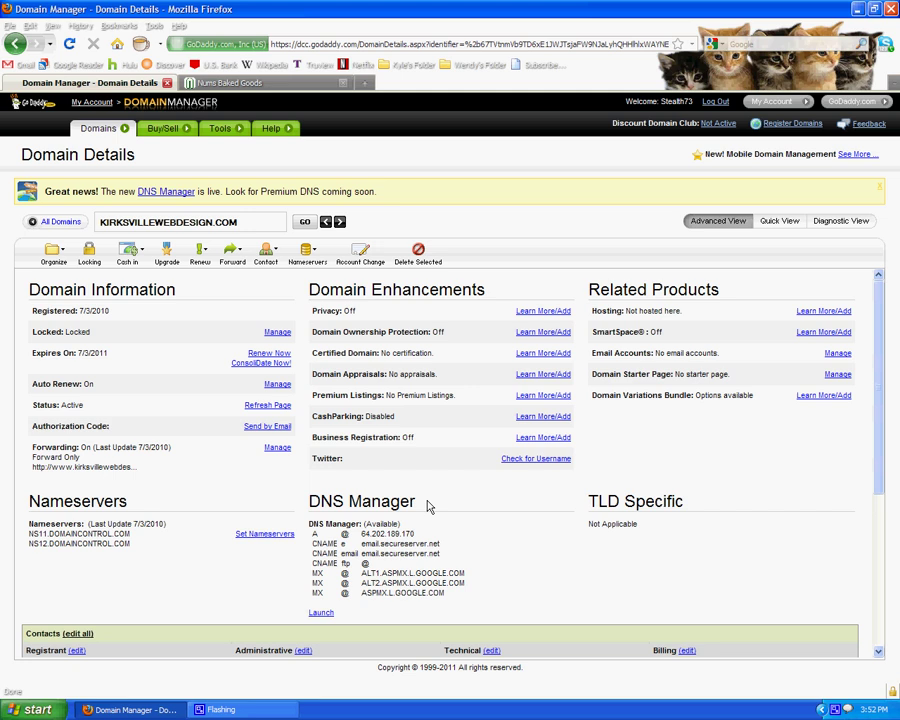
Launch the DNS Manager Zone File Editor for kirksvillewebdesign.com.
scroll(428, 505, "down", 1)
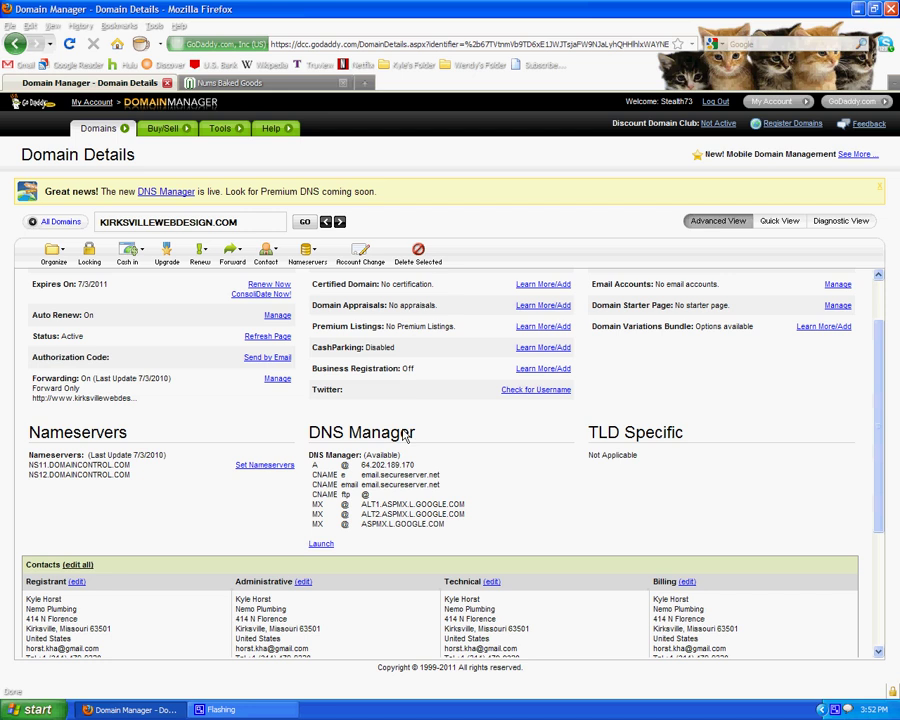
left_click(331, 547)
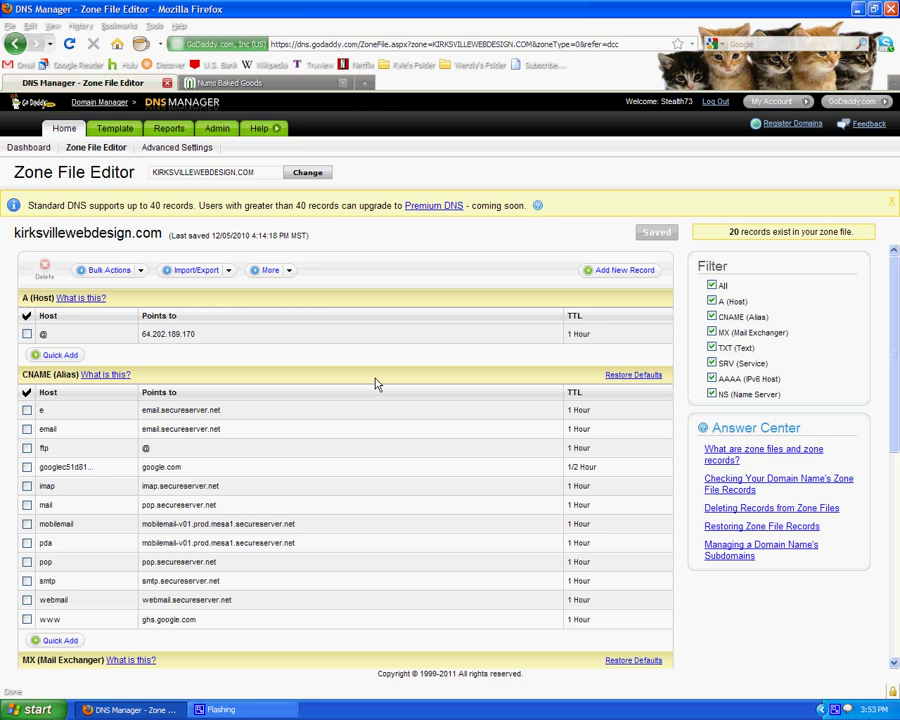
scroll(364, 427, "down", 2)
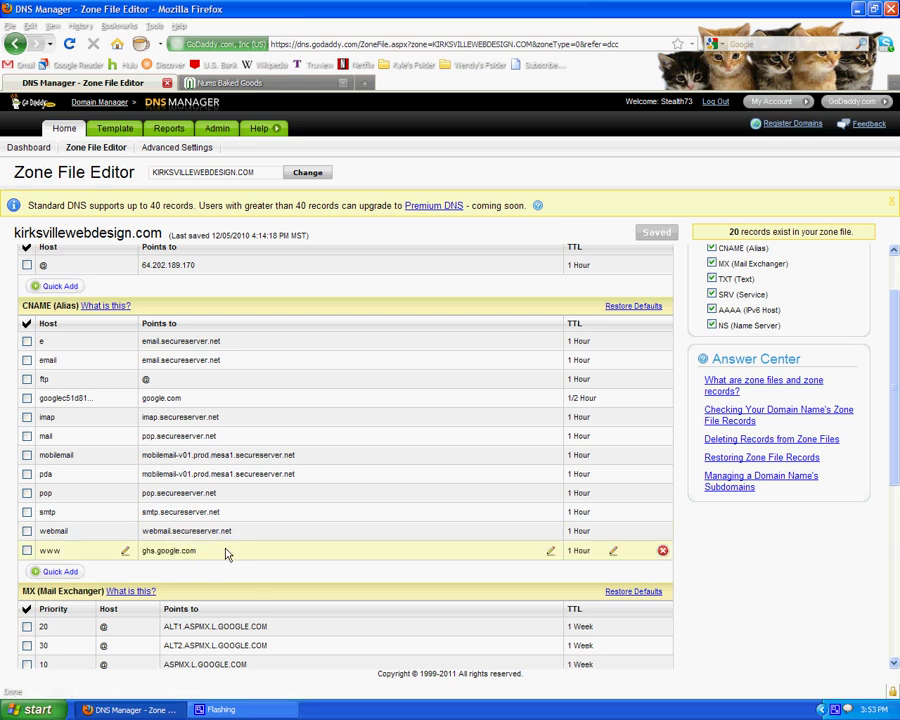
left_click(550, 551)
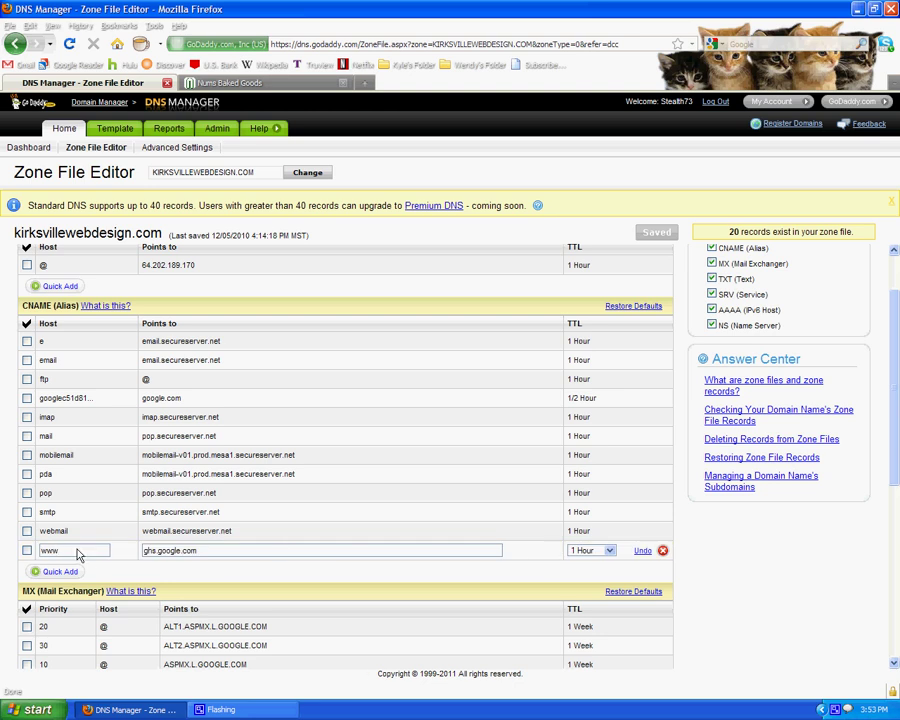
left_click(209, 549)
scroll(512, 576, "down", 2)
scroll(509, 572, "down", 5)
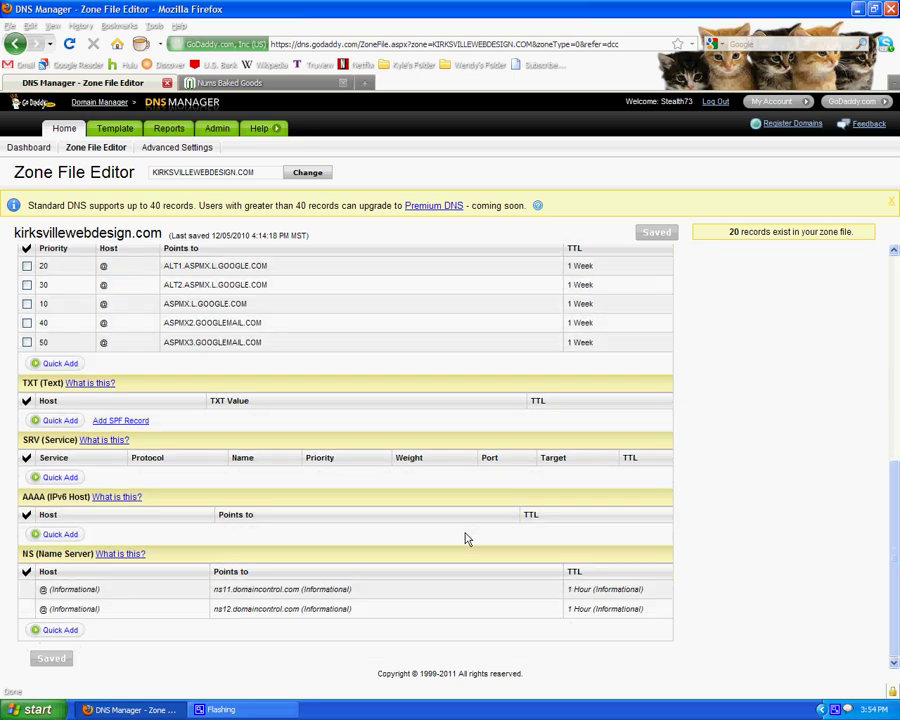
scroll(464, 534, "up", 3)
scroll(301, 504, "up", 3)
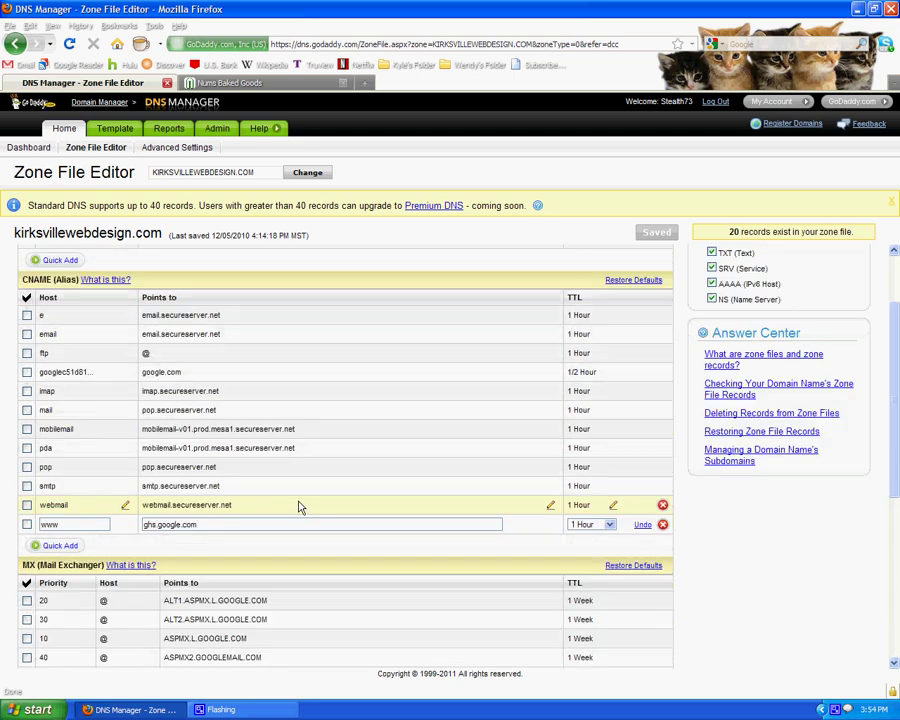
scroll(297, 498, "down", 5)
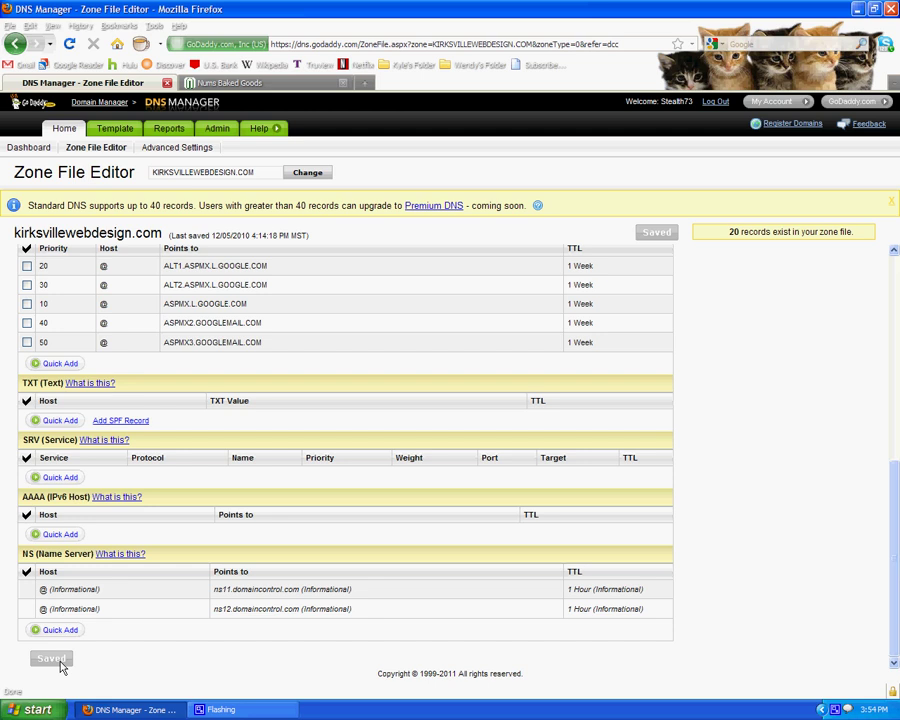
scroll(283, 397, "up", 5)
scroll(283, 397, "up", 2)
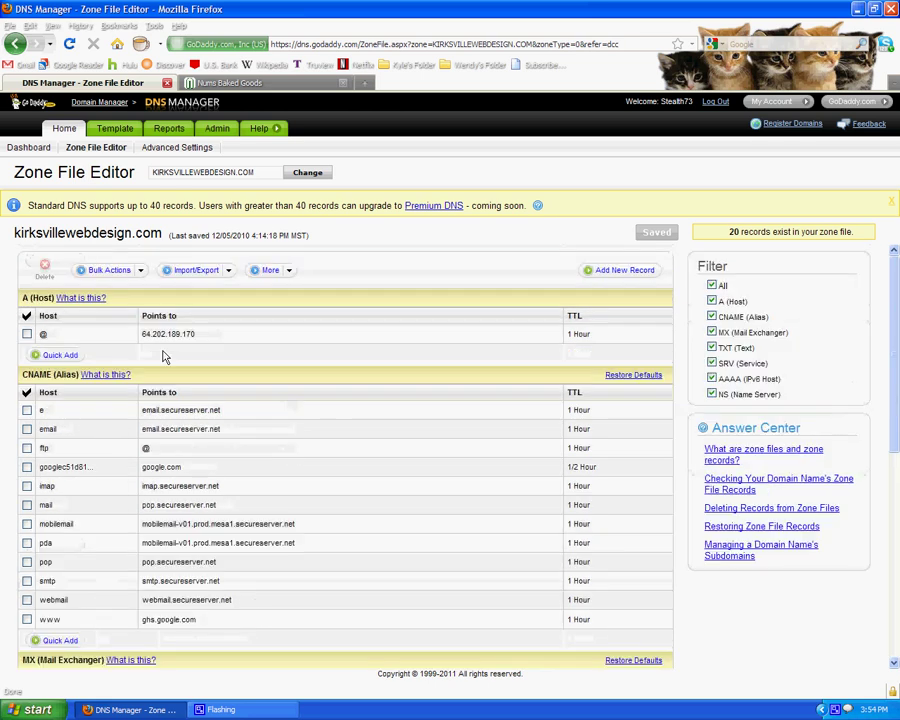
Close the zone editor and open Manage site > Web Address for the numsbakedgoods site.
left_click(167, 83)
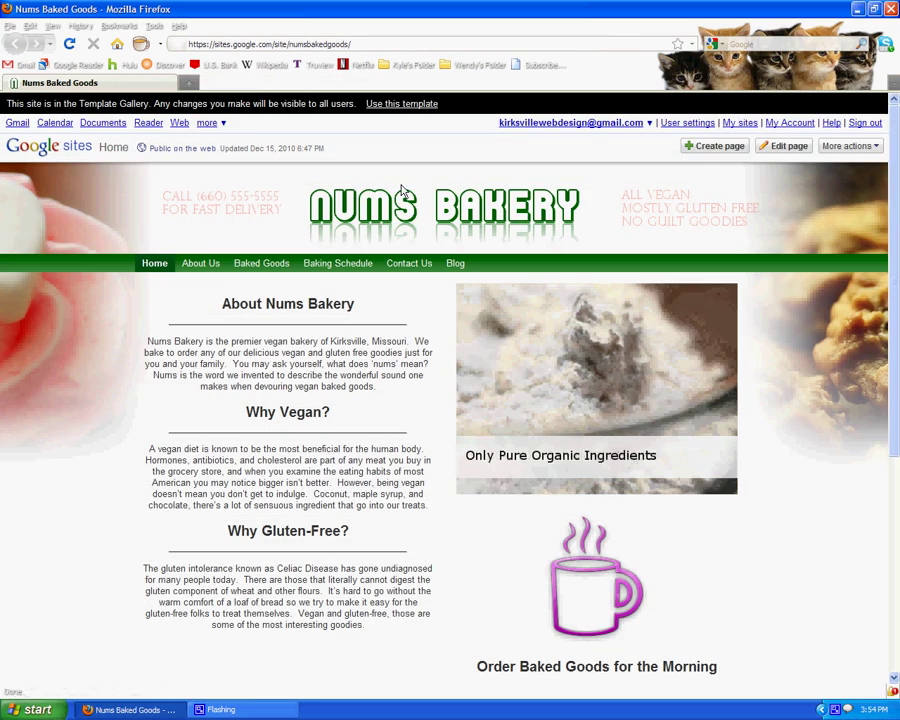
left_click(848, 146)
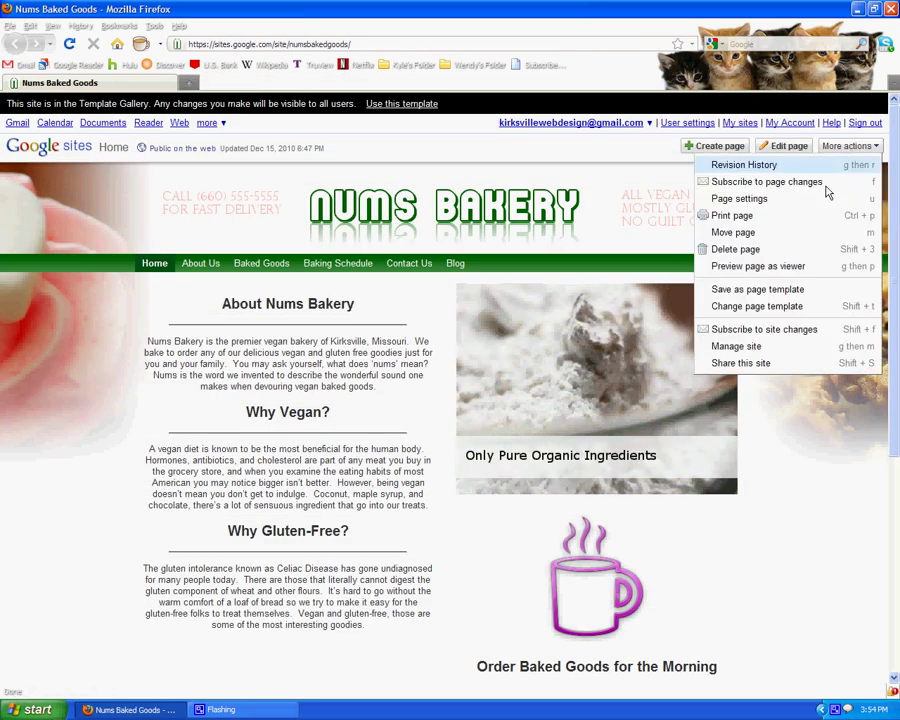
left_click(788, 350)
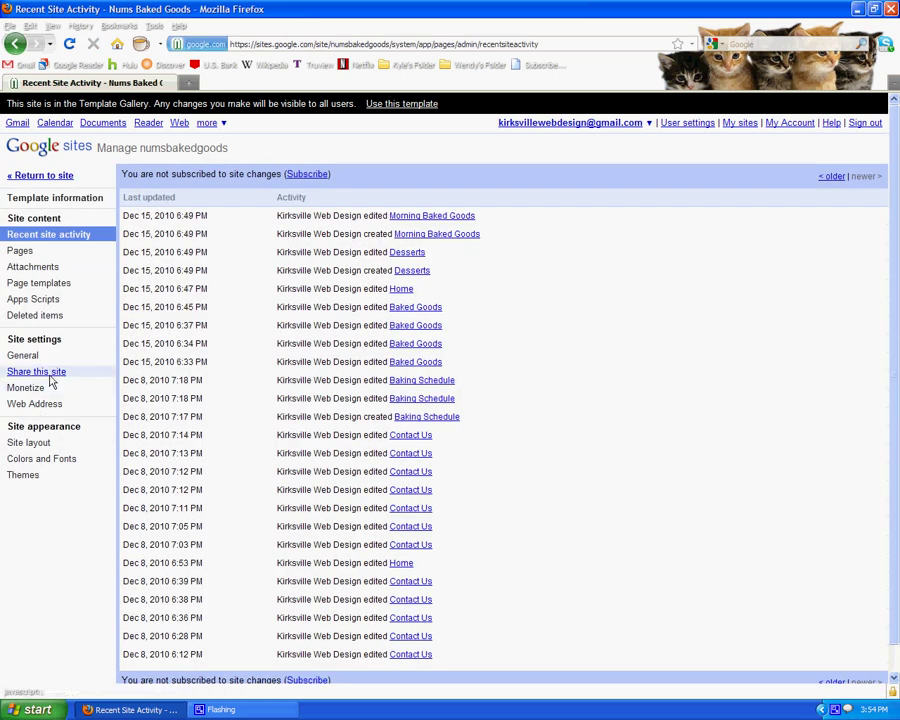
left_click(50, 404)
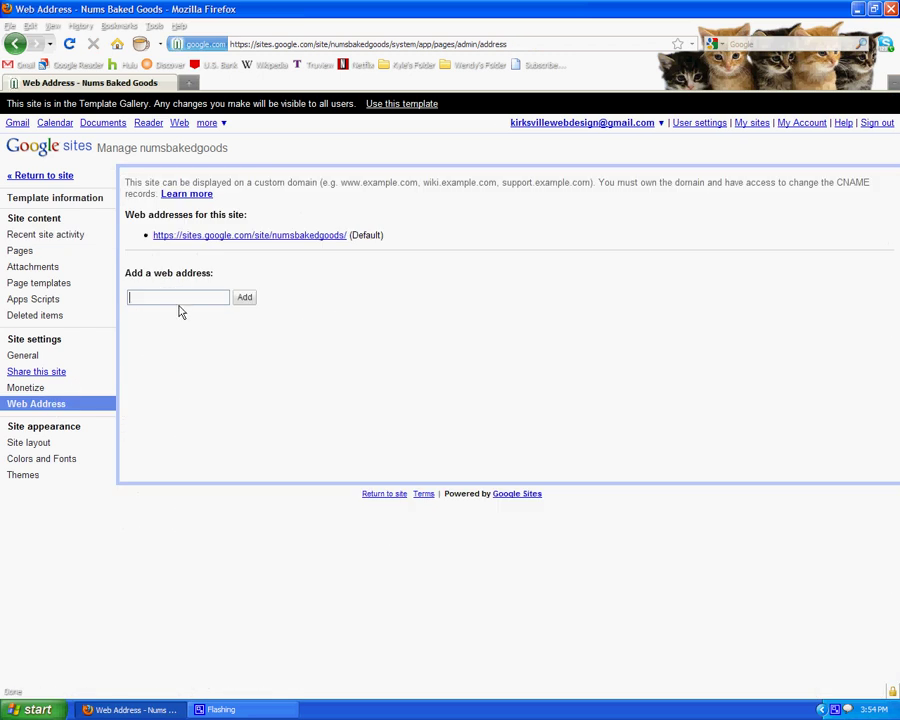
type("www.myaddress.com")
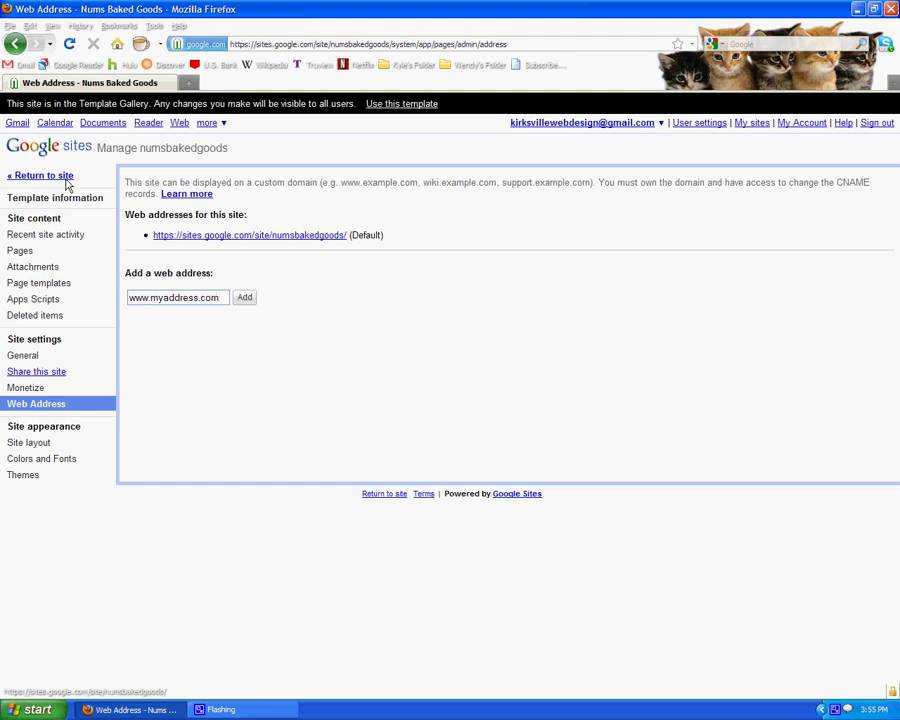
Return from the Manage site pages to the Nums Bakery home page.
left_click(66, 181)
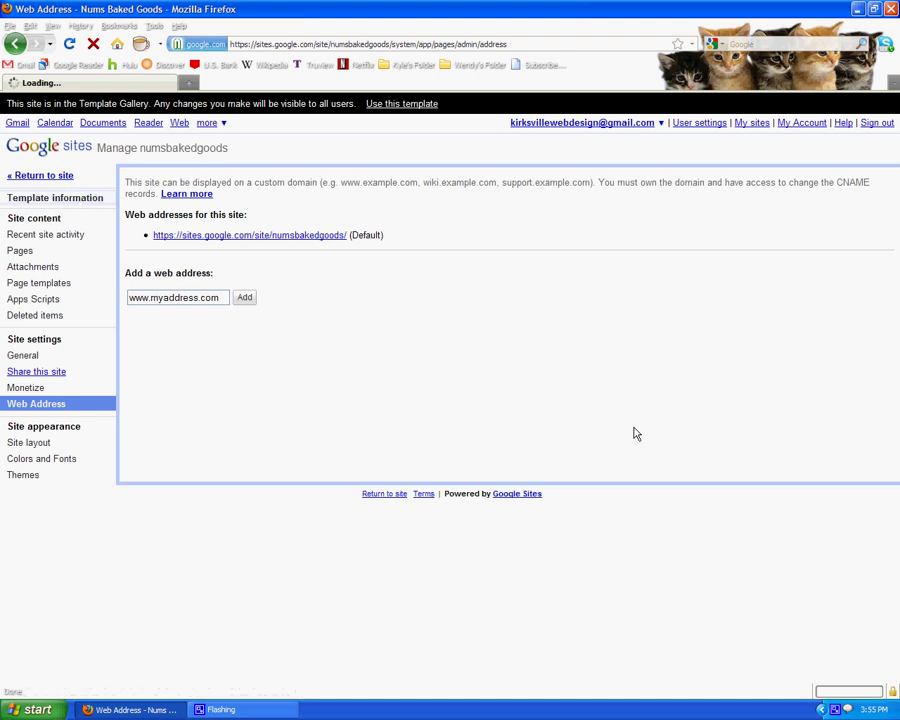